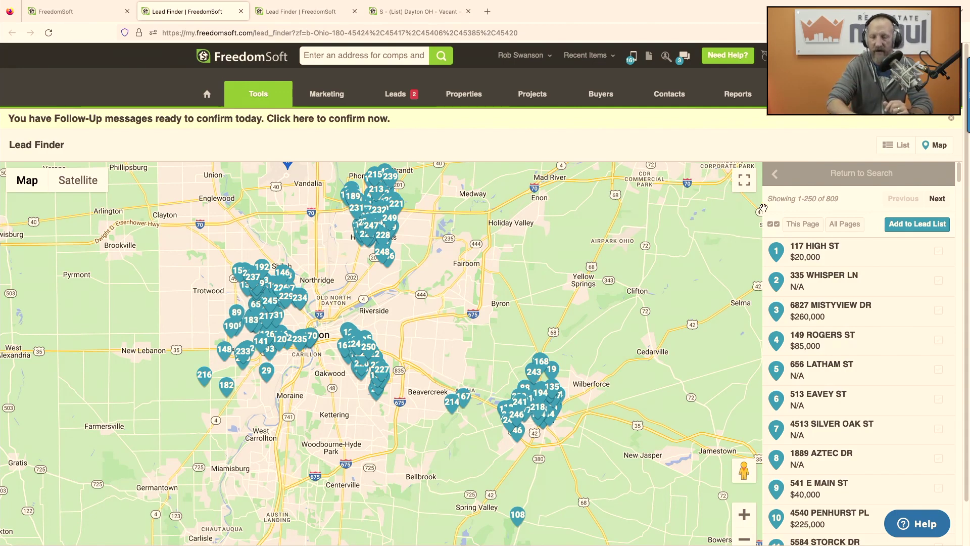
Step: Add the results from all pages to a new buyer leads list named "B - (List) Dayton OH - 6 Mo"
{"action": "double_click", "coordinate": [828, 201]}
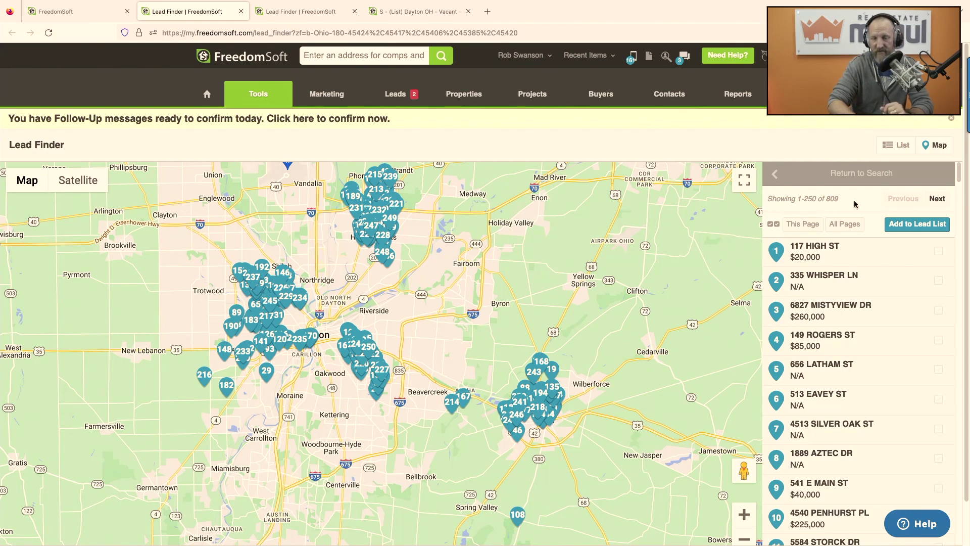
{"action": "left_click", "coordinate": [844, 224]}
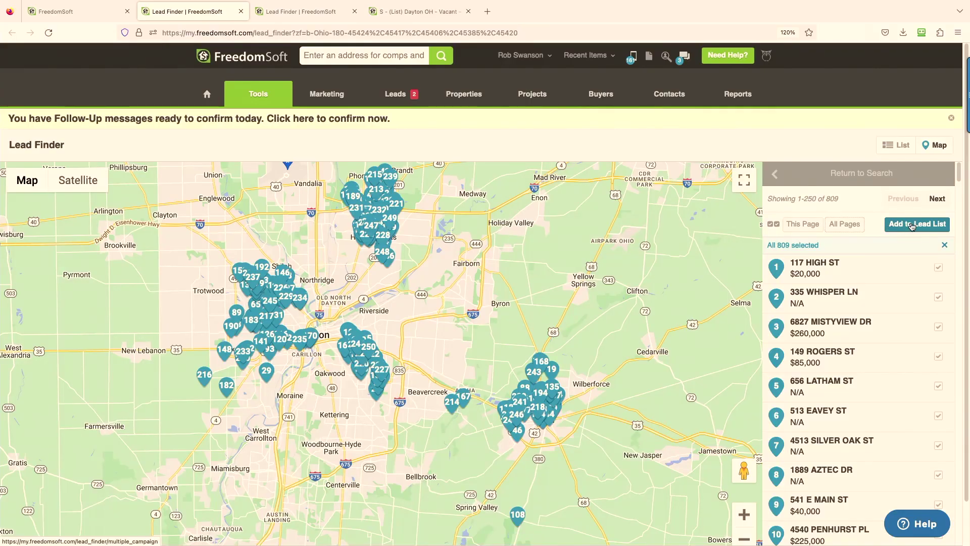
{"action": "left_click", "coordinate": [915, 225]}
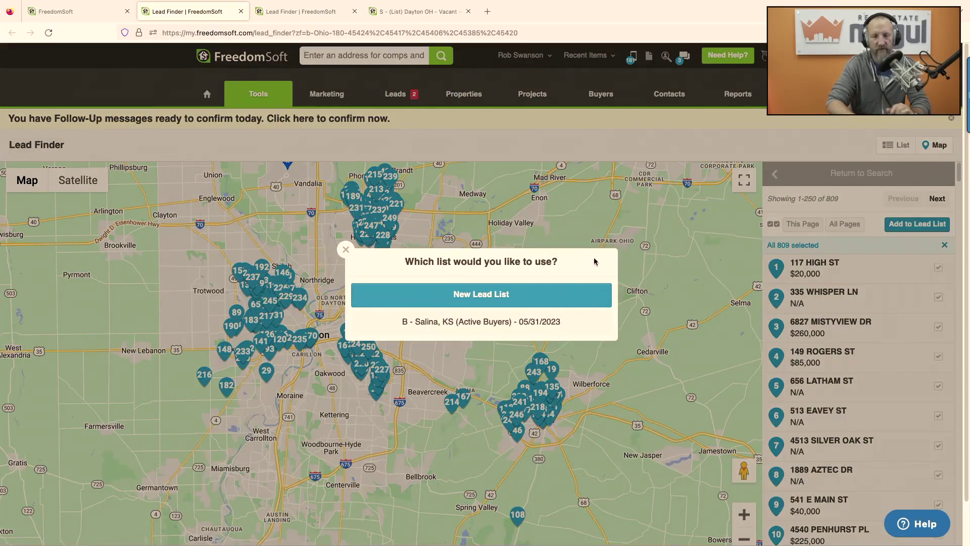
{"action": "left_click", "coordinate": [488, 292]}
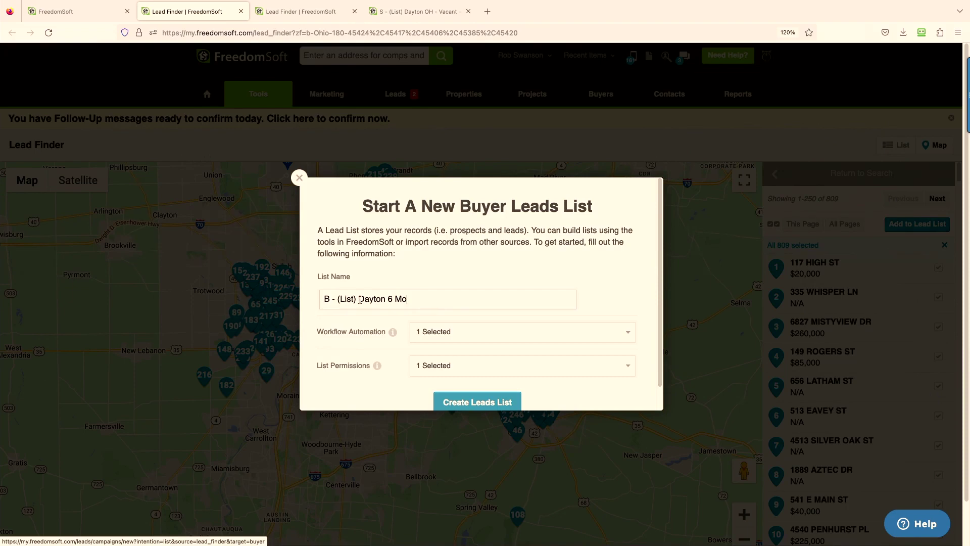
{"action": "type", "text": "OH -"}
{"action": "left_click", "coordinate": [472, 402]}
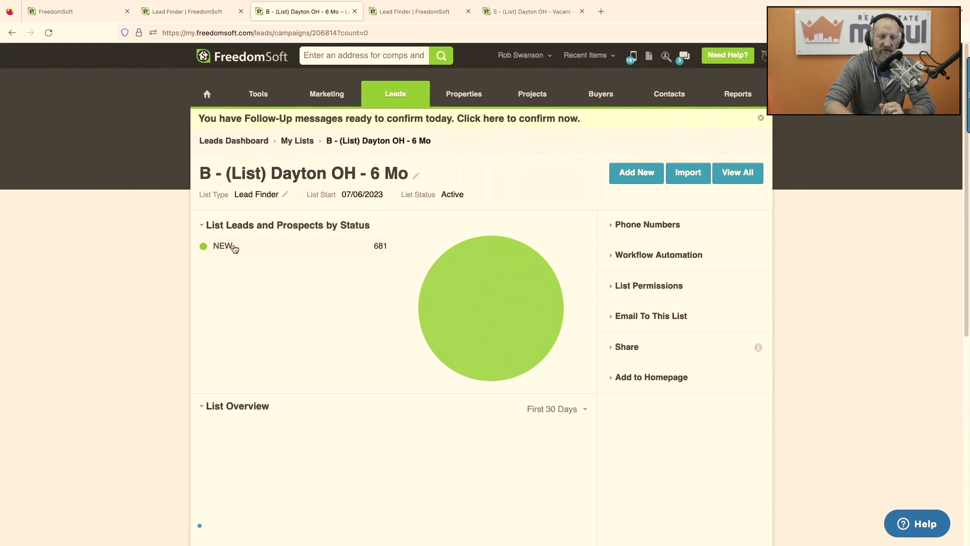
Step: Open the new list's leads with NEW status and add a Purchased Properties advanced filter
{"action": "left_click", "coordinate": [275, 255]}
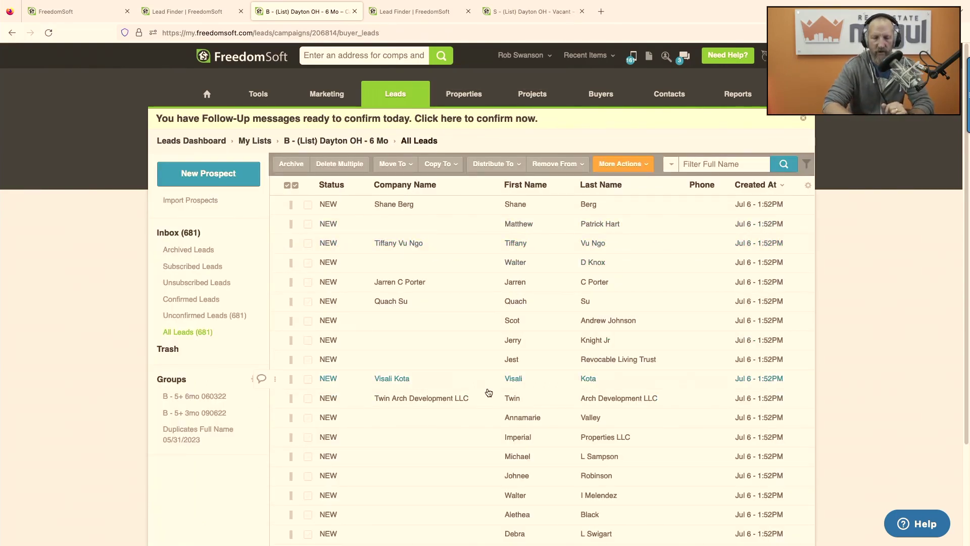
{"action": "left_click", "coordinate": [806, 164]}
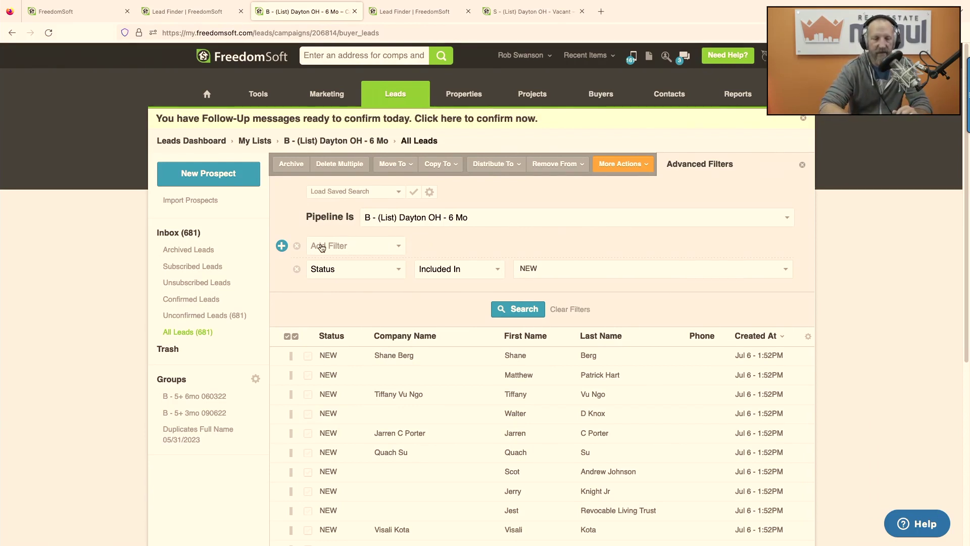
{"action": "left_click", "coordinate": [338, 247]}
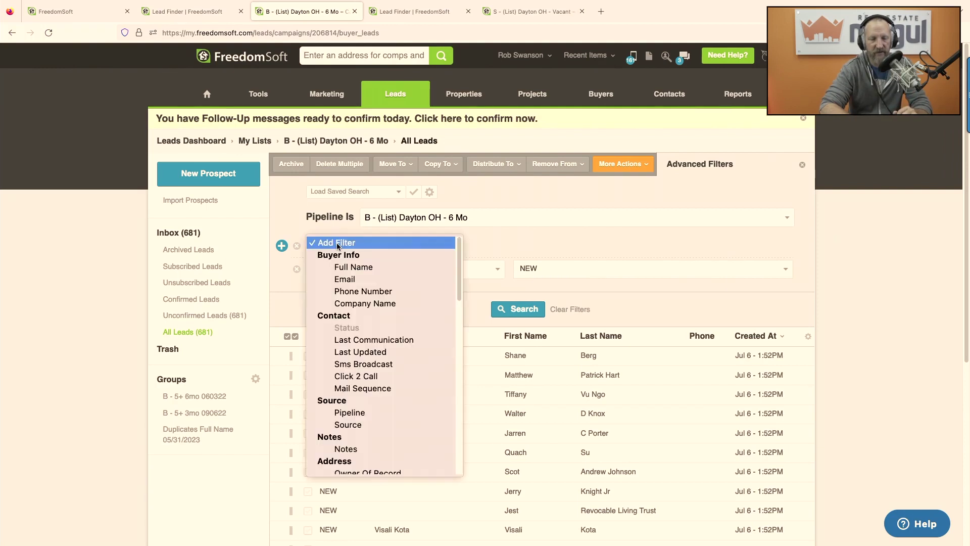
{"action": "scroll", "coordinate": [339, 353], "scroll_direction": "down", "scroll_amount": 2}
{"action": "scroll", "coordinate": [339, 354], "scroll_direction": "down", "scroll_amount": 10}
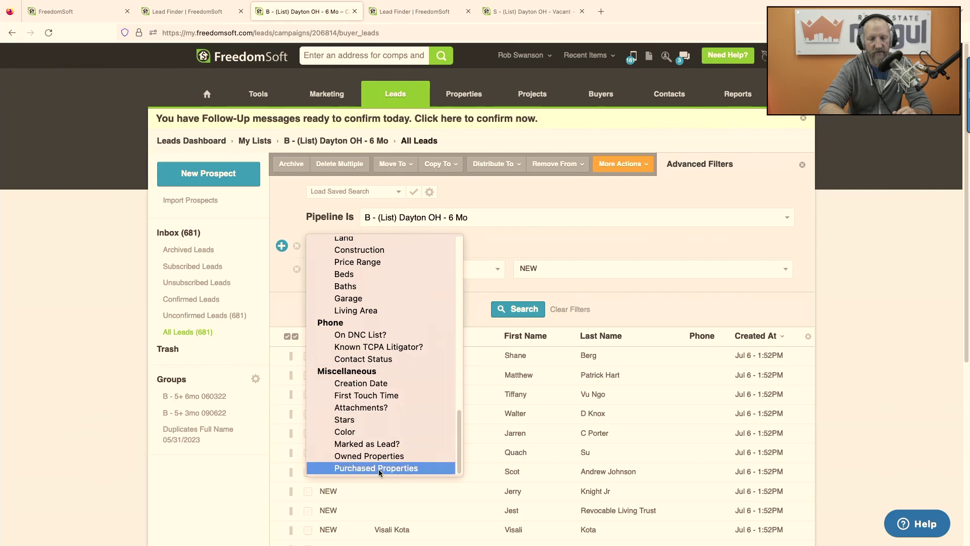
{"action": "left_click", "coordinate": [362, 471]}
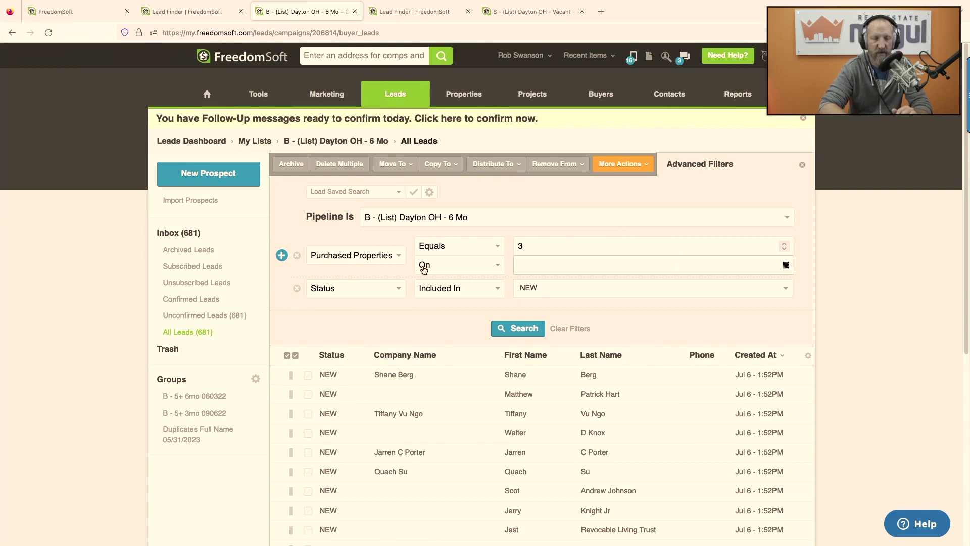
Step: Set the Purchased Properties filter's date condition to On Or After 01/01/2023
{"action": "left_click", "coordinate": [494, 268]}
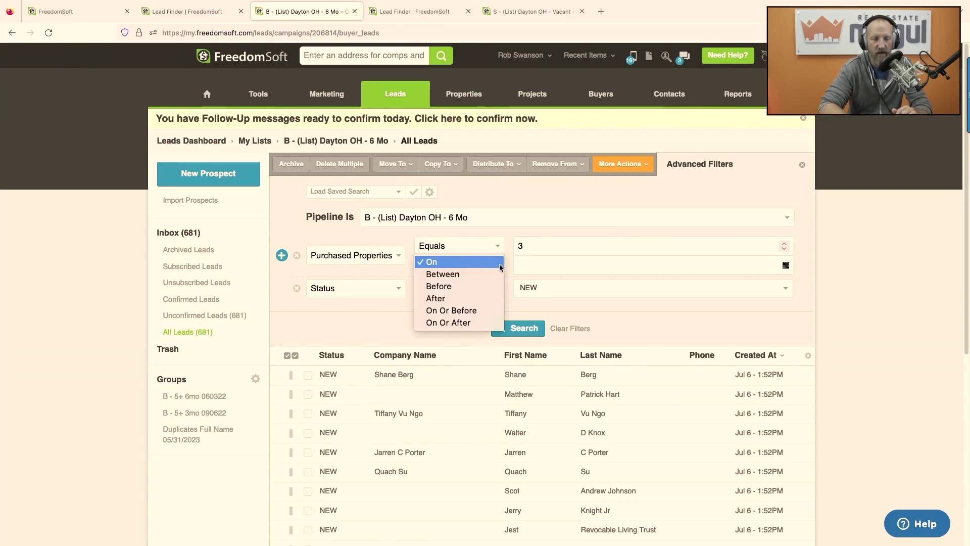
{"action": "left_click", "coordinate": [437, 298]}
{"action": "left_click", "coordinate": [451, 271]}
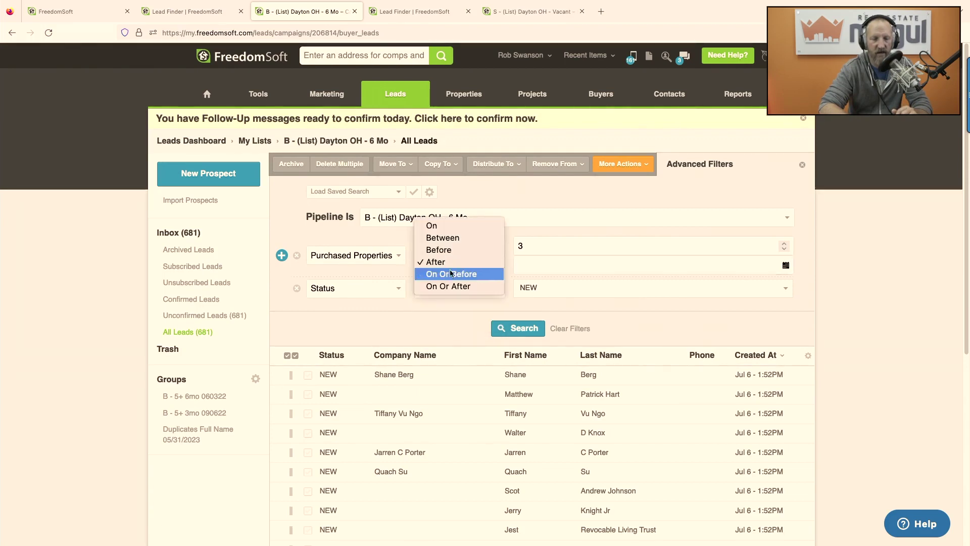
{"action": "left_click", "coordinate": [448, 286]}
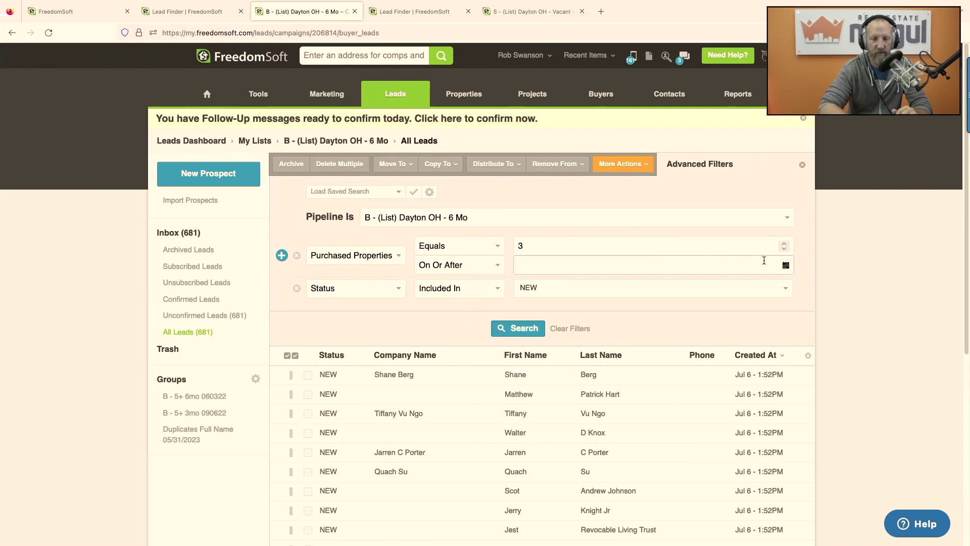
{"action": "left_click", "coordinate": [787, 266]}
{"action": "left_click", "coordinate": [524, 286]}
{"action": "left_click", "coordinate": [523, 286]}
{"action": "left_click", "coordinate": [523, 286]}
{"action": "left_click", "coordinate": [524, 286]}
{"action": "left_click", "coordinate": [524, 286]}
{"action": "left_click", "coordinate": [524, 286]}
{"action": "left_click", "coordinate": [523, 319]}
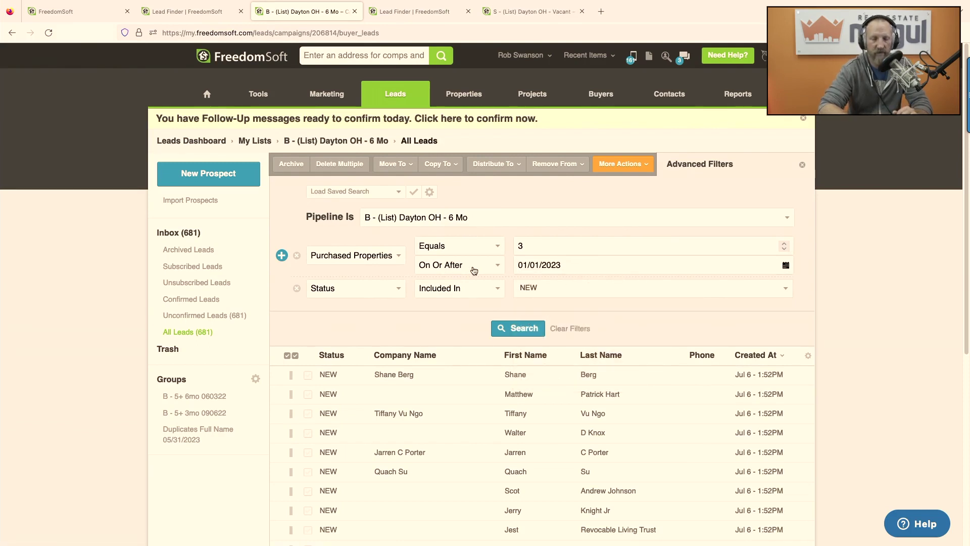
Step: Set the purchased properties count to Greater Than Or Equals 3, run the search, and review the matching buyers
{"action": "left_click", "coordinate": [449, 246]}
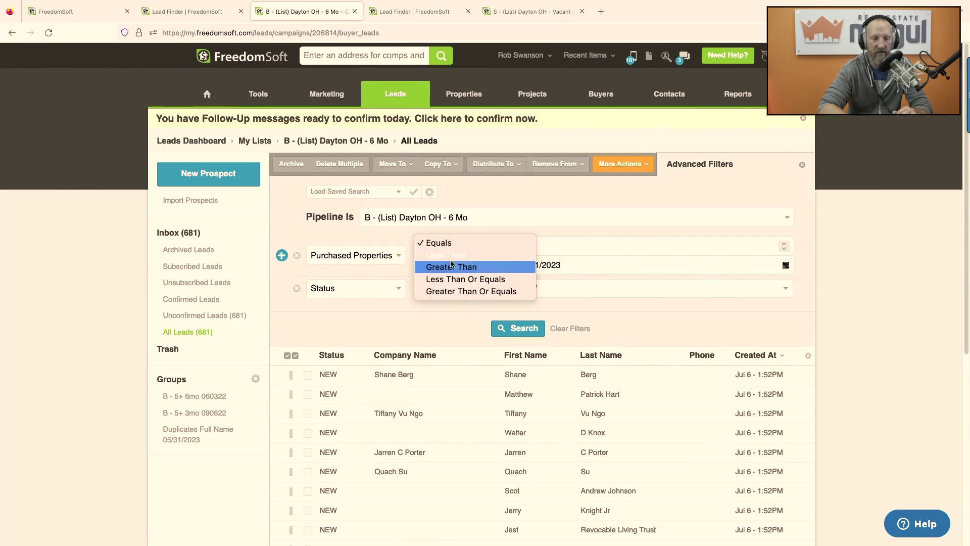
{"action": "left_click", "coordinate": [483, 291]}
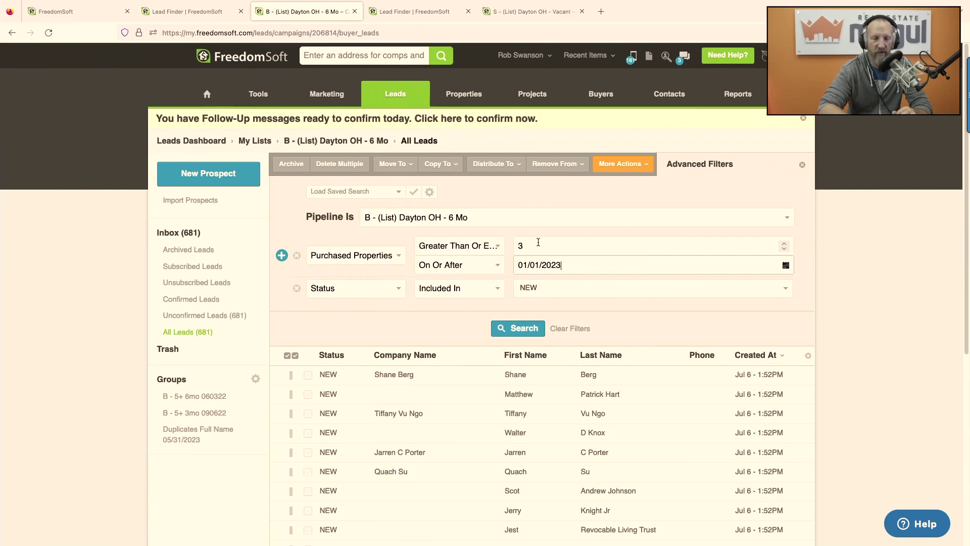
{"action": "left_click", "coordinate": [525, 326]}
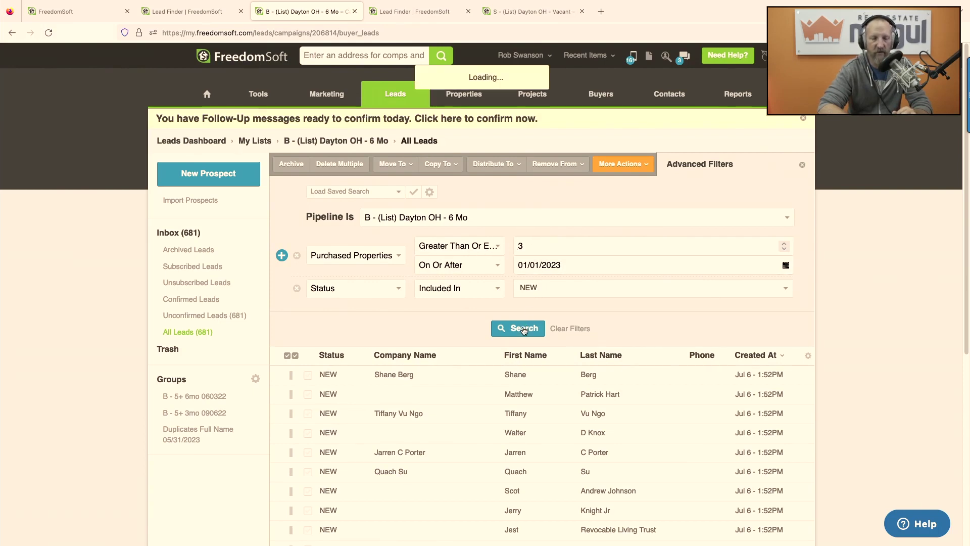
{"action": "scroll", "coordinate": [801, 341], "scroll_direction": "down", "scroll_amount": 6}
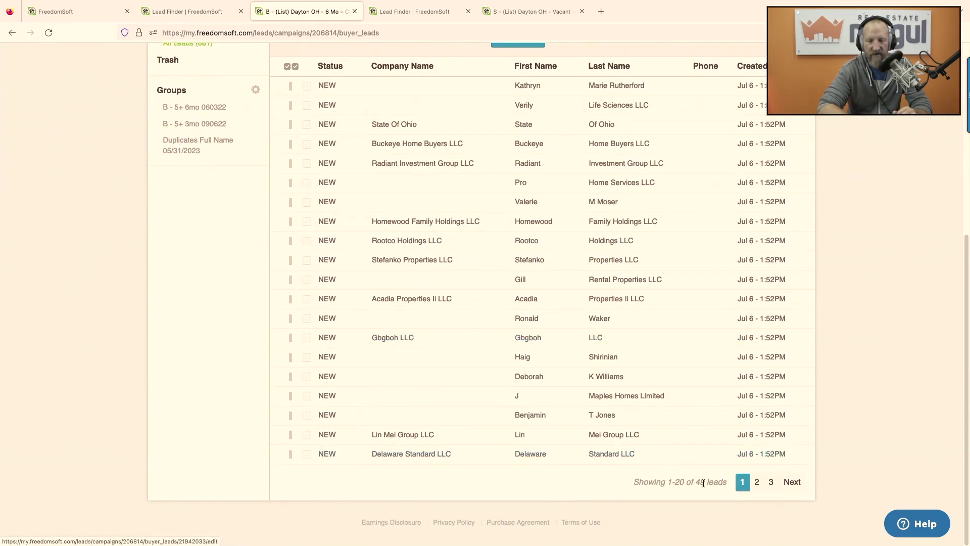
{"action": "scroll", "coordinate": [642, 298], "scroll_direction": "up", "scroll_amount": 6}
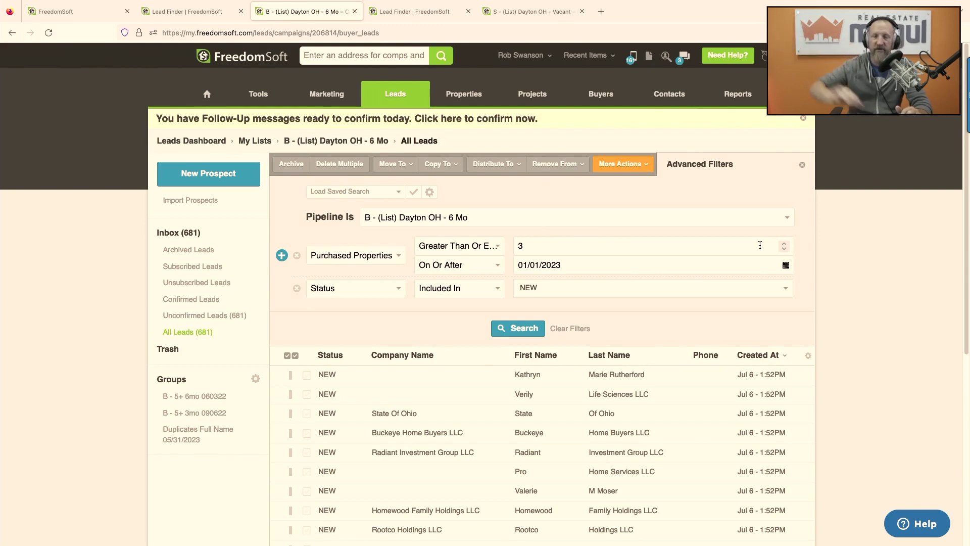
Step: Raise the minimum purchased properties count to 5, rerun the search, and look through the matching buyers
{"action": "left_click", "coordinate": [784, 243]}
{"action": "left_click", "coordinate": [523, 326]}
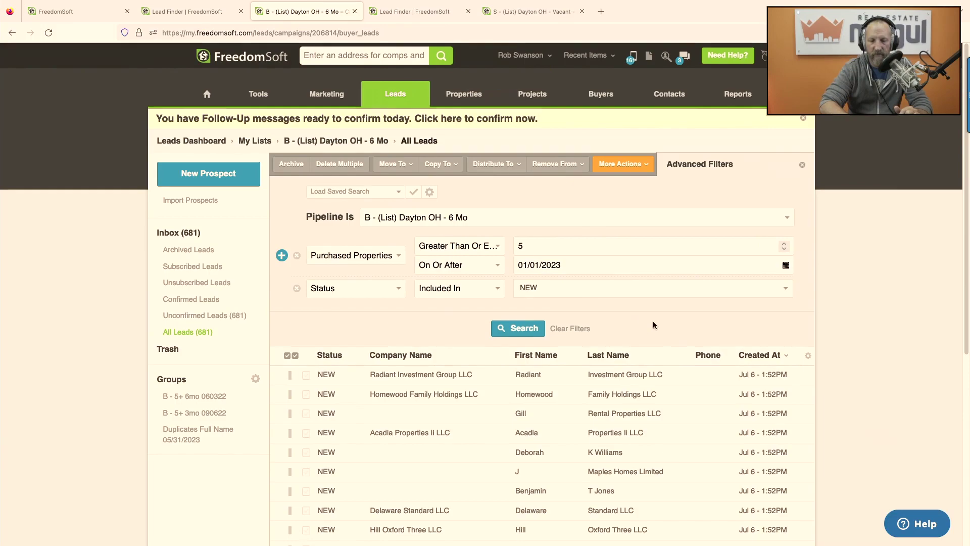
{"action": "scroll", "coordinate": [652, 325], "scroll_direction": "down", "scroll_amount": 5}
{"action": "scroll", "coordinate": [654, 326], "scroll_direction": "up", "scroll_amount": 5}
Step: Search the list for buyers with at least 10 purchased properties and review the matching companies
{"action": "left_click", "coordinate": [523, 328]}
{"action": "scroll", "coordinate": [638, 321], "scroll_direction": "down", "scroll_amount": 3}
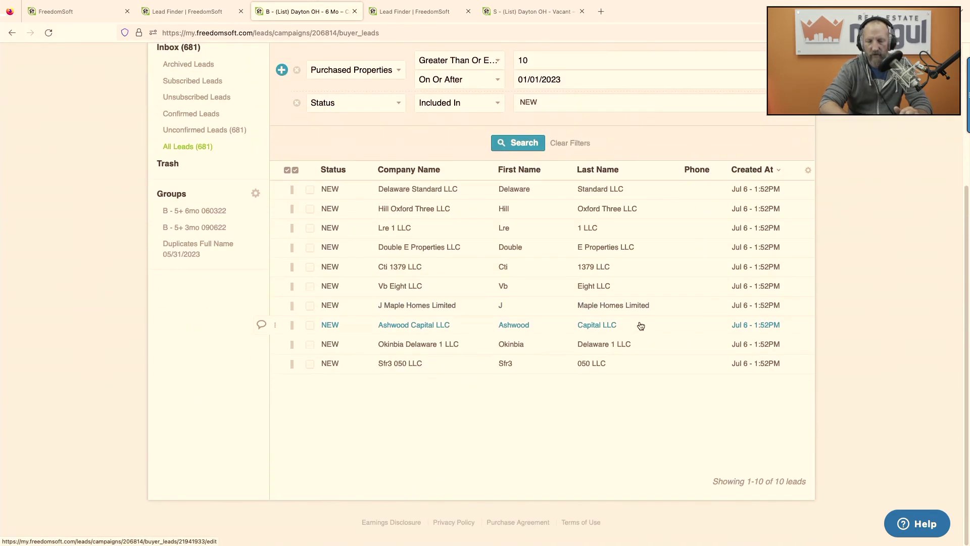
{"action": "scroll", "coordinate": [640, 326], "scroll_direction": "up", "scroll_amount": 1}
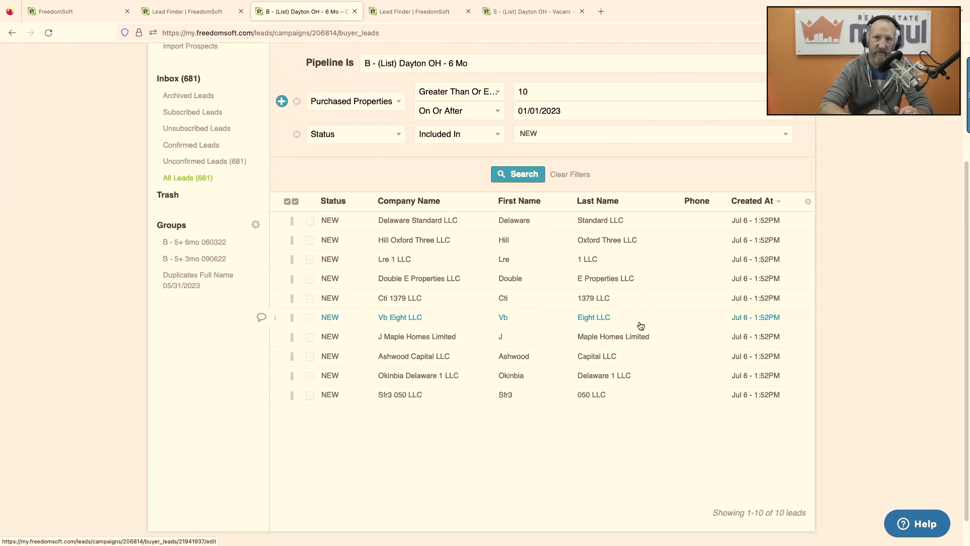
{"action": "scroll", "coordinate": [632, 322], "scroll_direction": "up", "scroll_amount": 1}
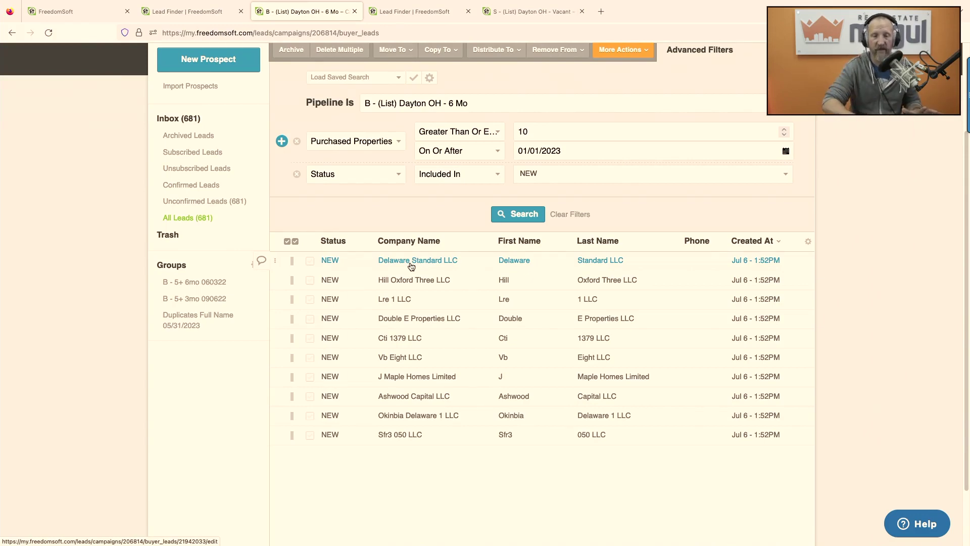
{"action": "scroll", "coordinate": [411, 266], "scroll_direction": "up", "scroll_amount": 3}
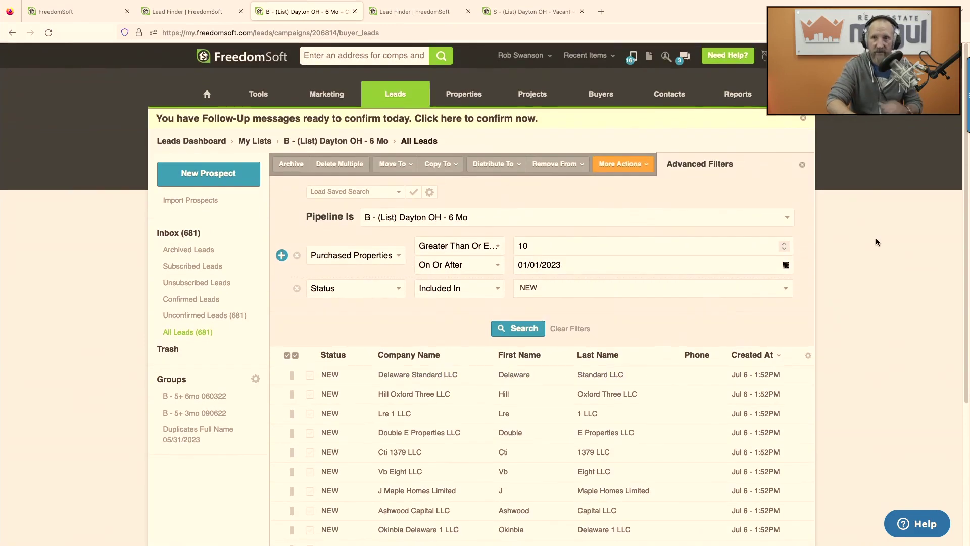
Step: Switch to the "S - (List) Dayton OH - Vacant" list, open its NEW leads, and show the advanced filters
{"action": "left_click", "coordinate": [528, 12]}
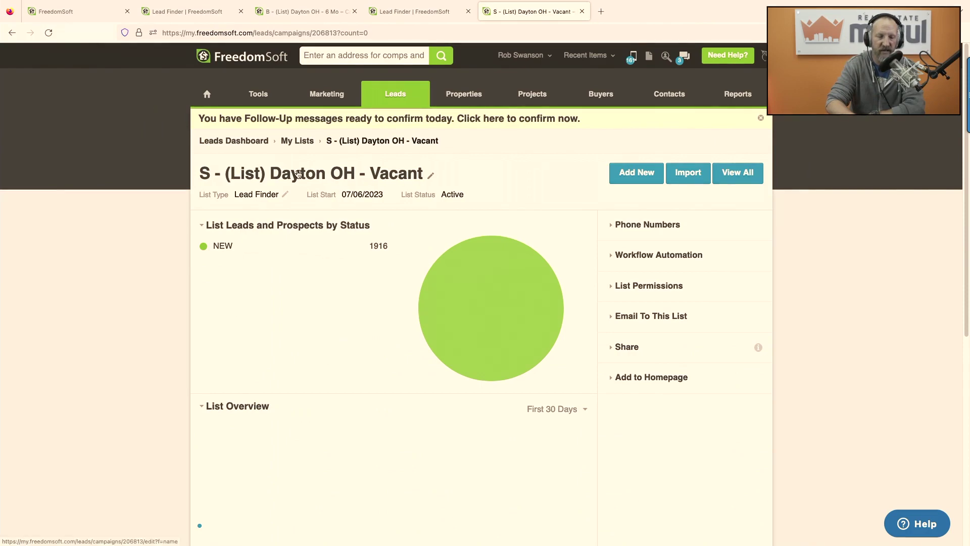
{"action": "left_click", "coordinate": [243, 251]}
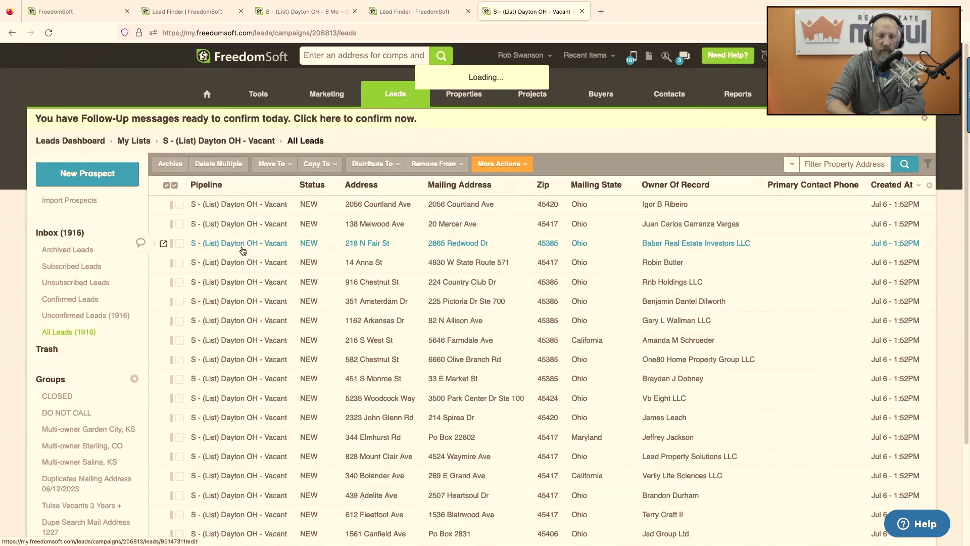
{"action": "left_click", "coordinate": [927, 164]}
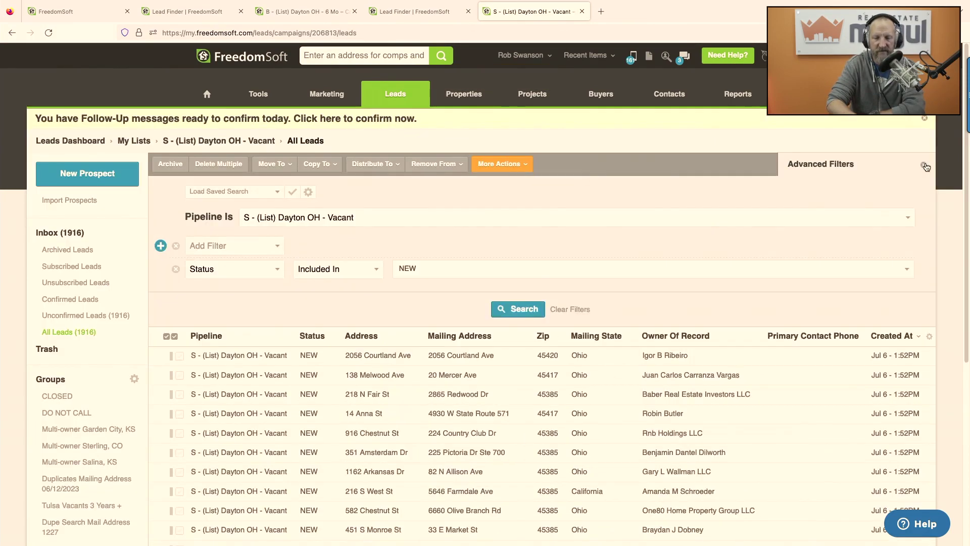